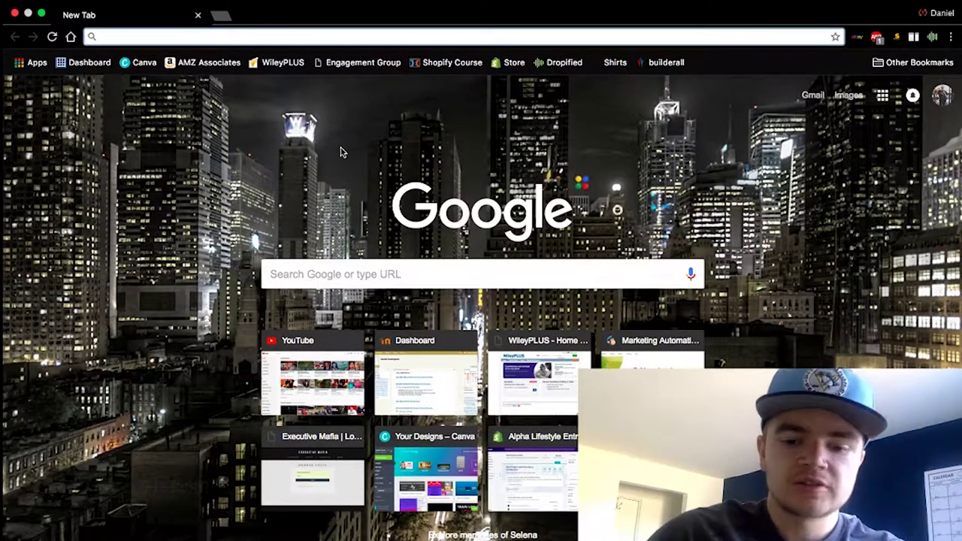
Step: Search Google for 'link tree' and open the Linktree result
text(link tree)
key(Return)
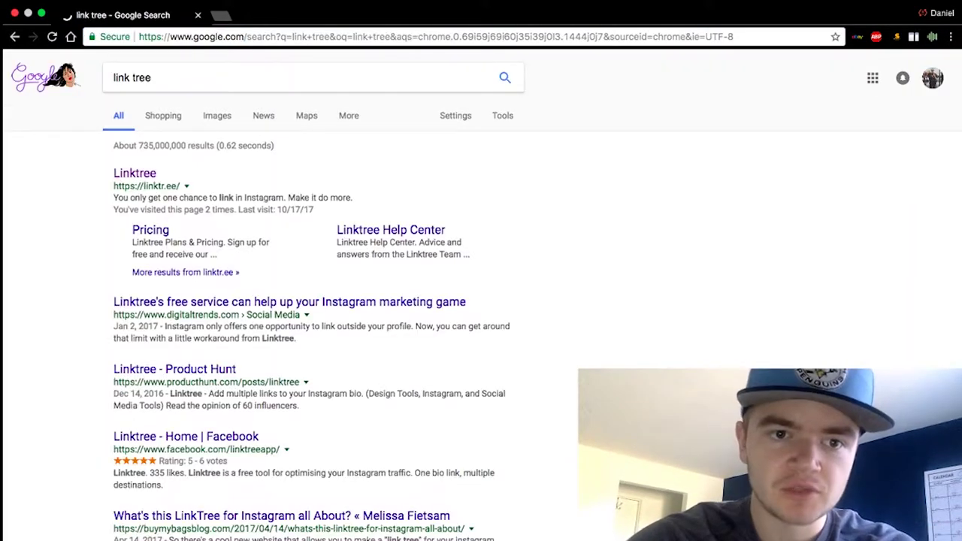
click(136, 179)
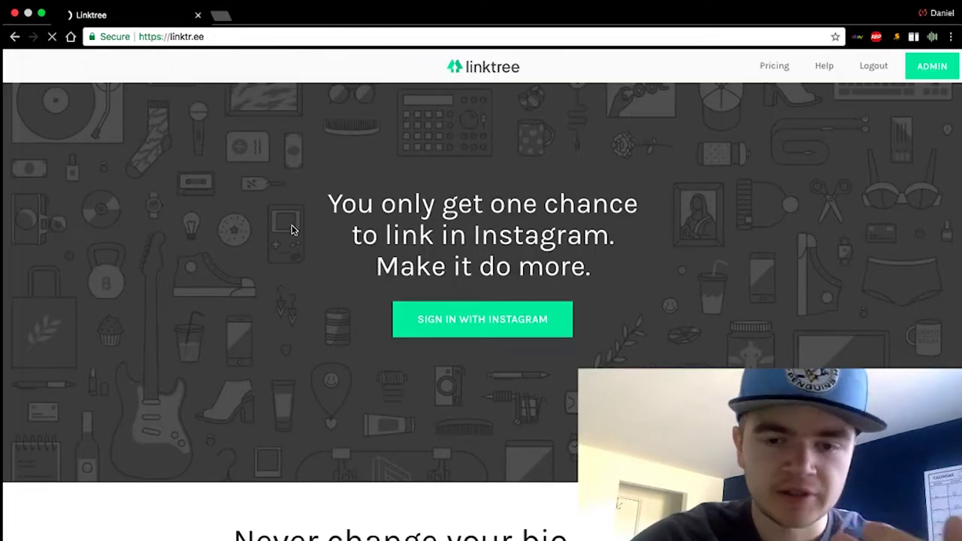
Step: Scroll through the Linktree home page at linktr.ee
scroll(431, 293, down, 10)
scroll(432, 293, down, 5)
scroll(432, 292, up, 4)
key(super+Left)
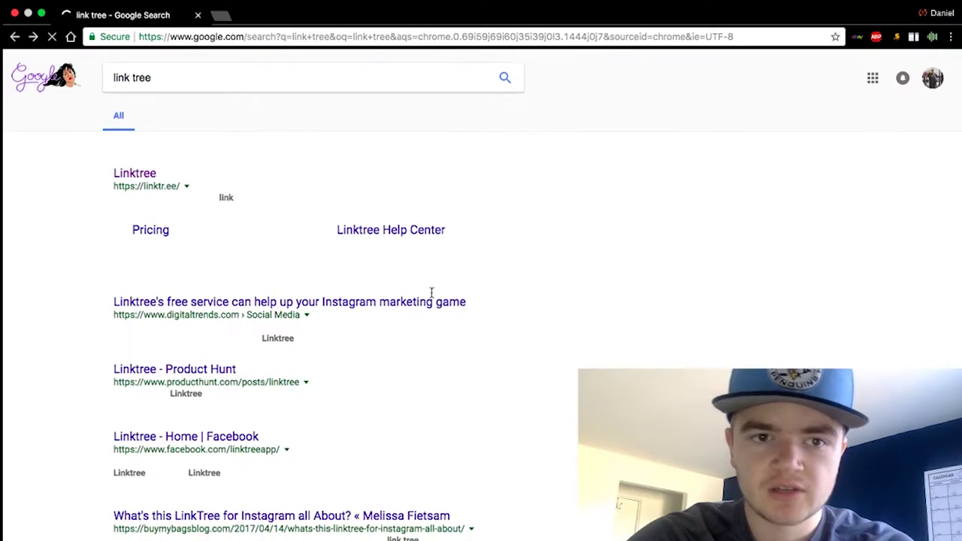
scroll(431, 293, right, 5)
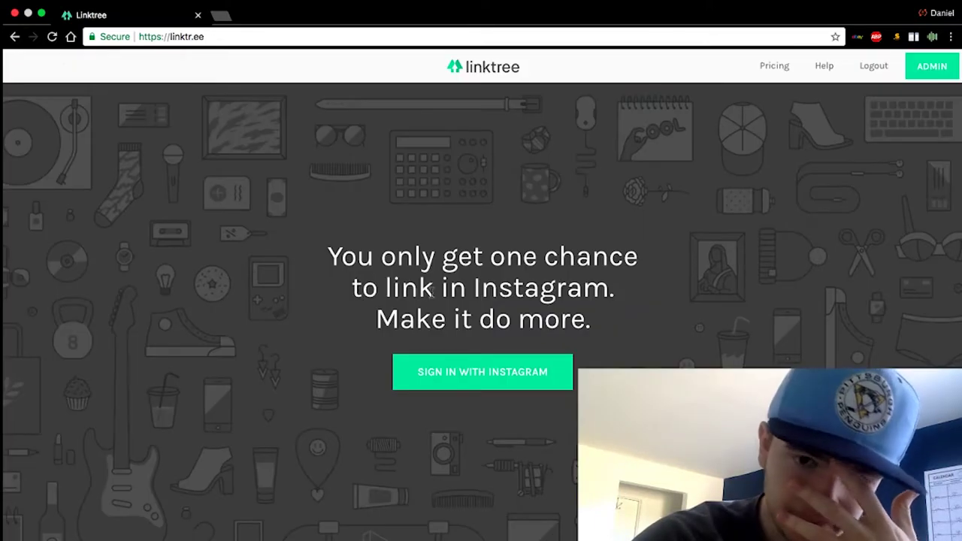
scroll(492, 377, down, 3)
scroll(490, 377, down, 7)
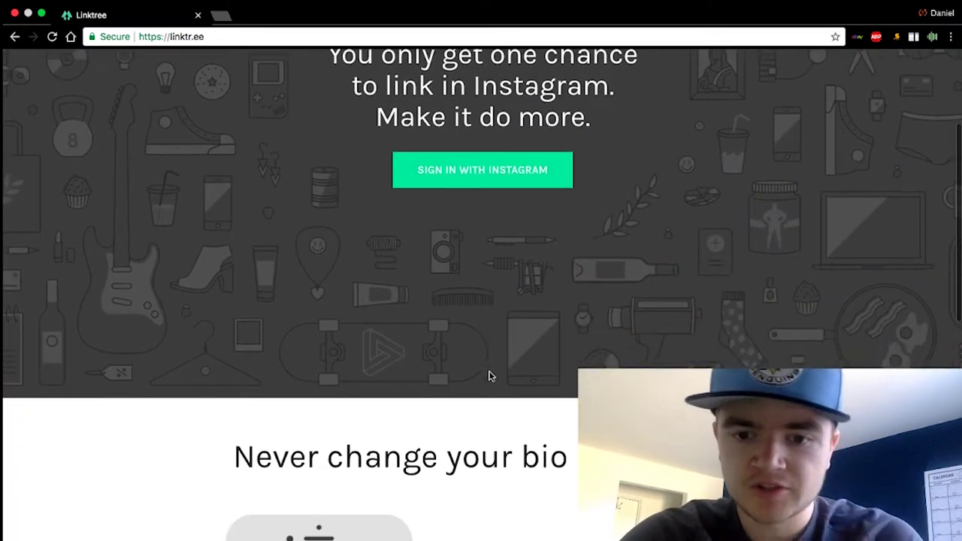
scroll(454, 267, down, 5)
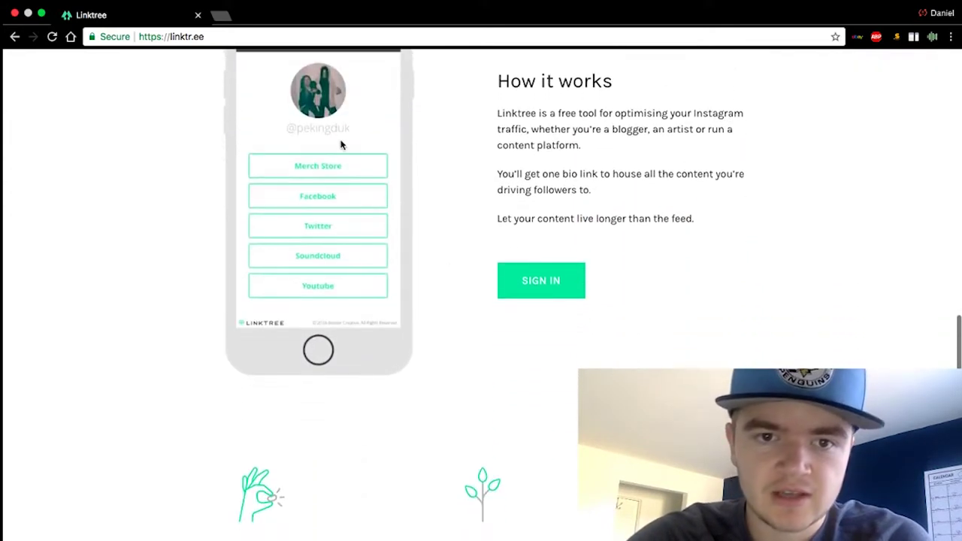
scroll(370, 361, down, 4)
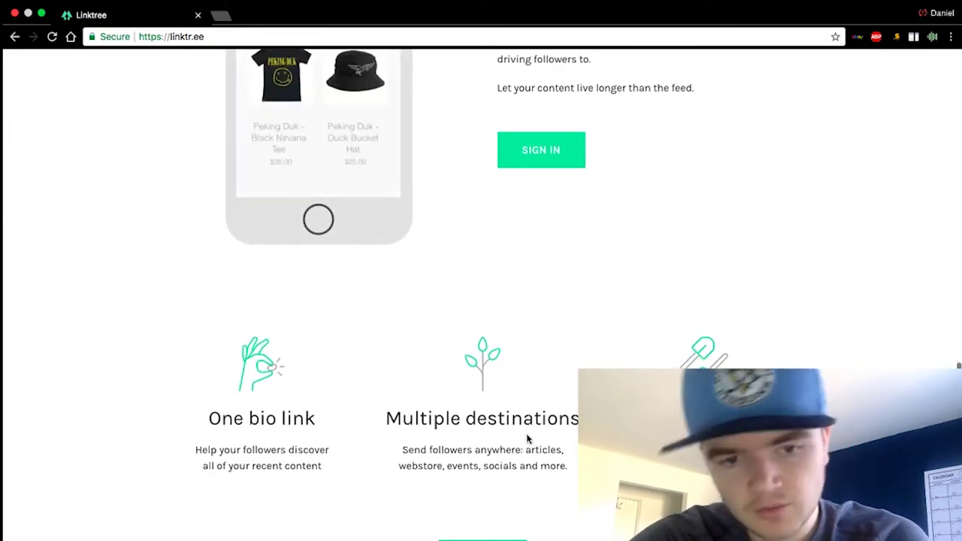
scroll(564, 451, up, 10)
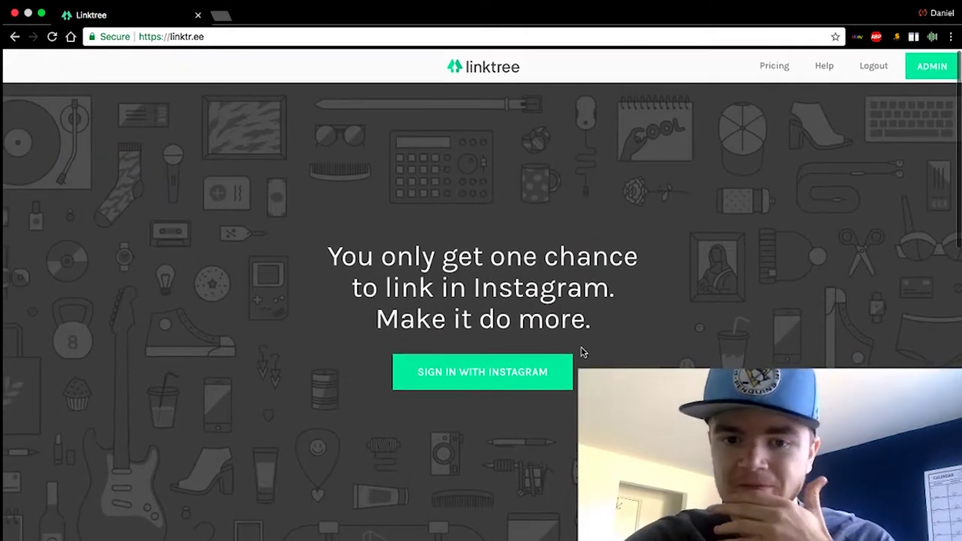
Step: Sign in to Linktree with the Instagram account and open the theme settings
click(531, 375)
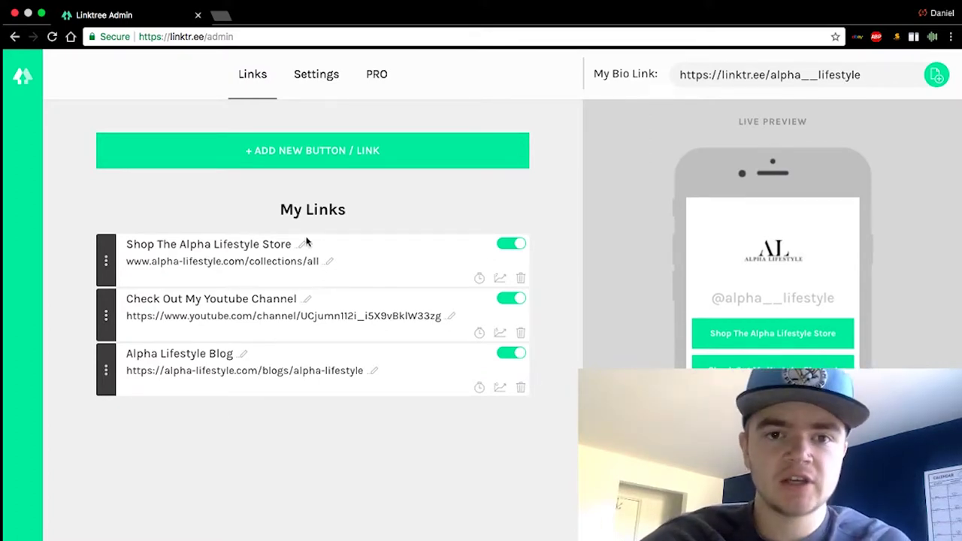
click(318, 80)
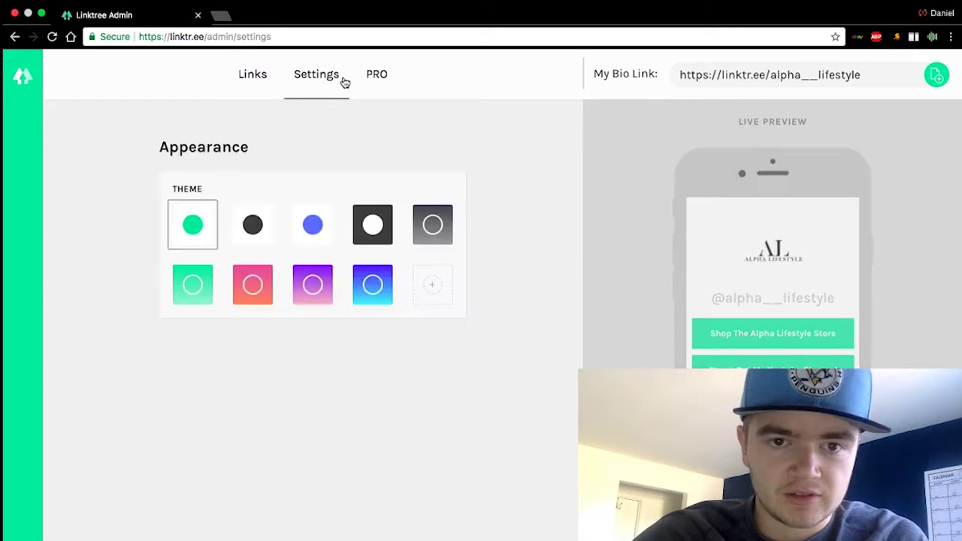
click(257, 226)
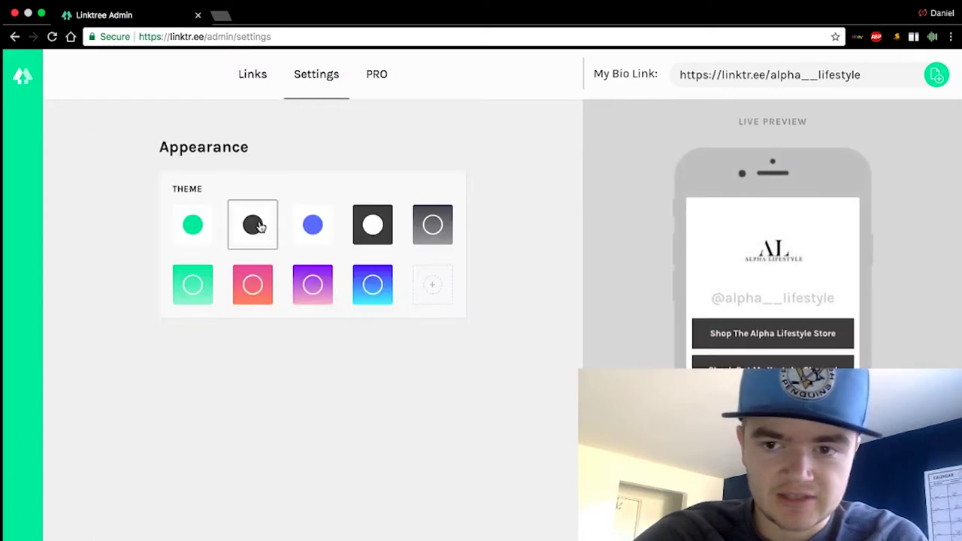
Step: Compare blue, green and gradient themes, apply dark with white buttons, then view PRO plans
click(314, 230)
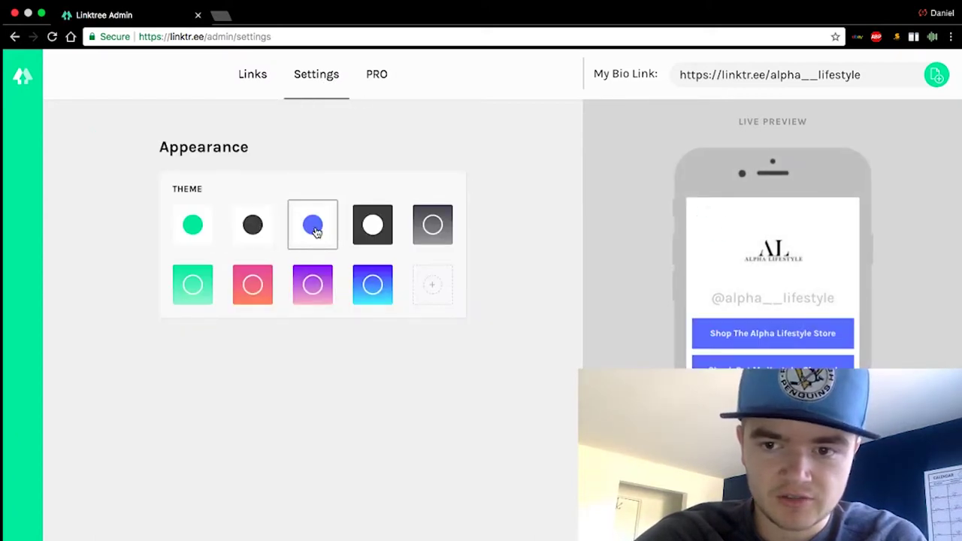
click(199, 229)
click(200, 286)
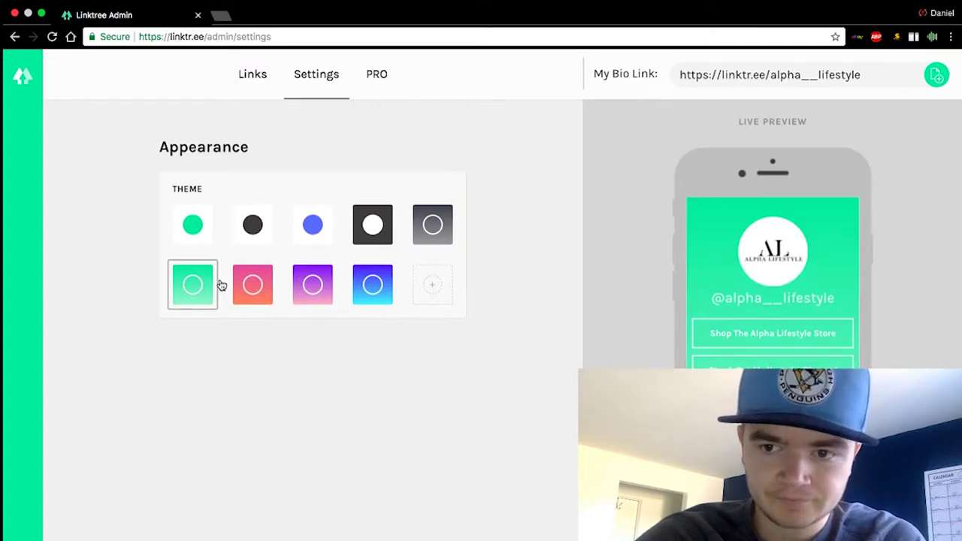
click(356, 292)
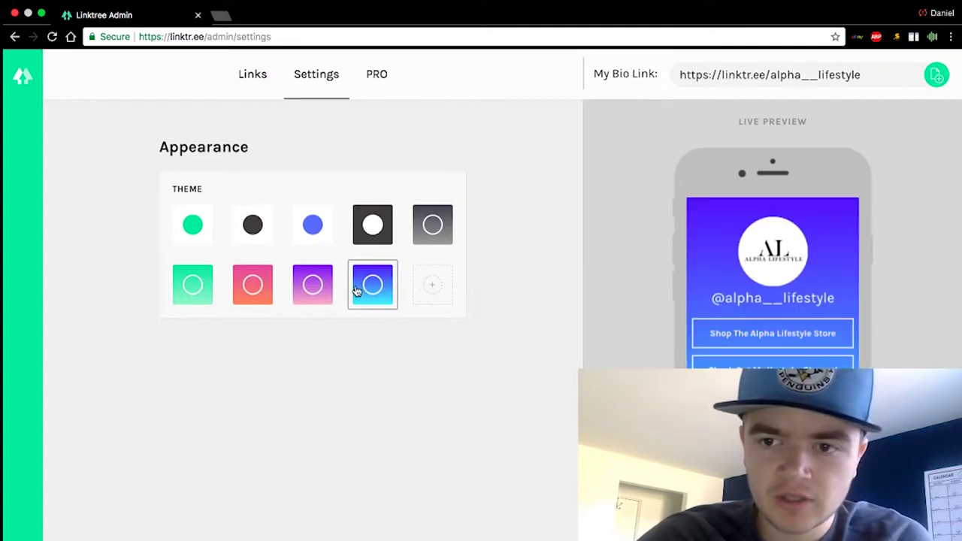
click(369, 225)
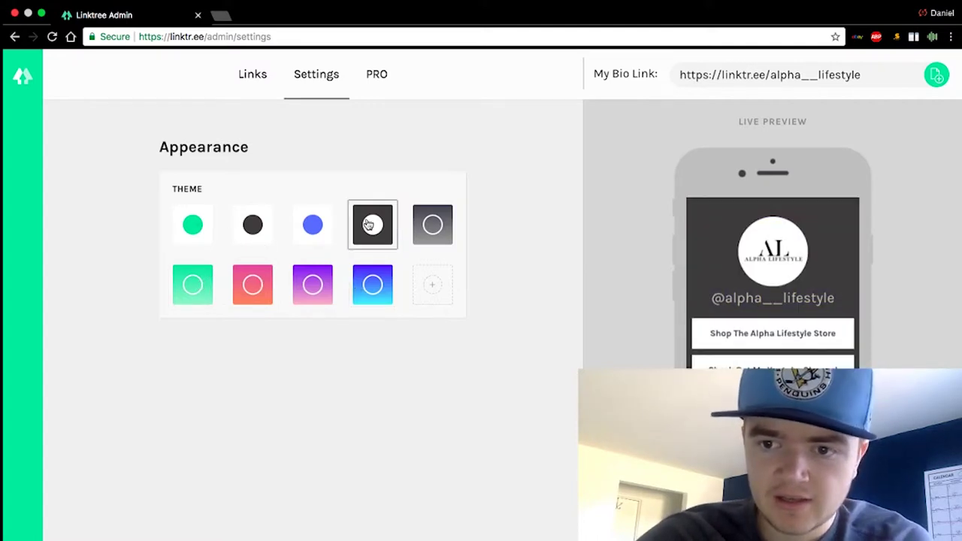
click(379, 81)
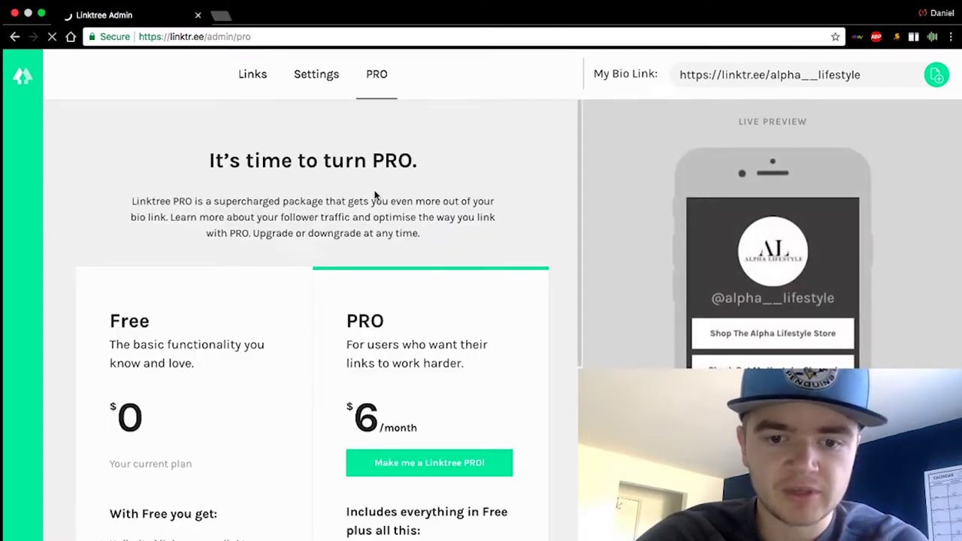
Step: Scroll through the Free $0 versus PRO $6/month comparison and back to the header
scroll(375, 195, down, 3)
scroll(375, 195, down, 2)
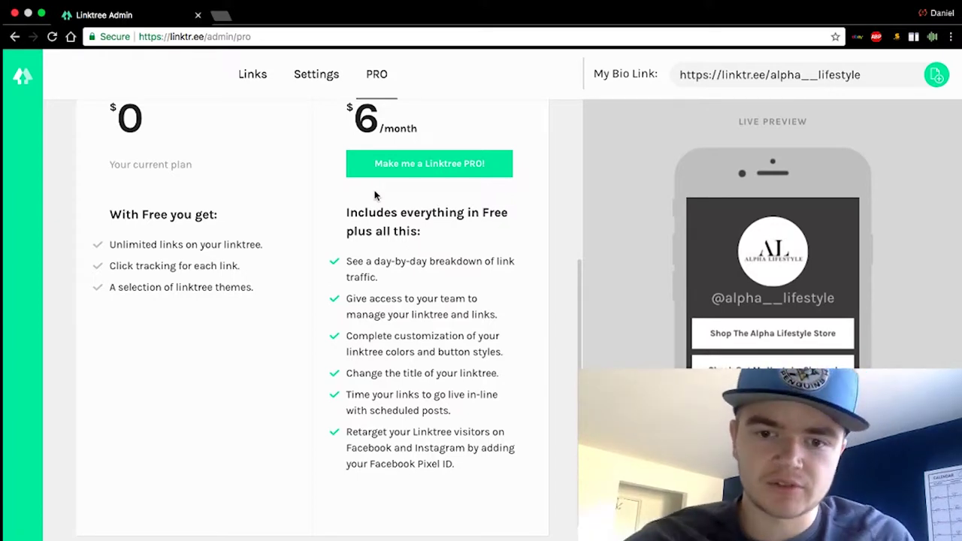
scroll(430, 229, up, 5)
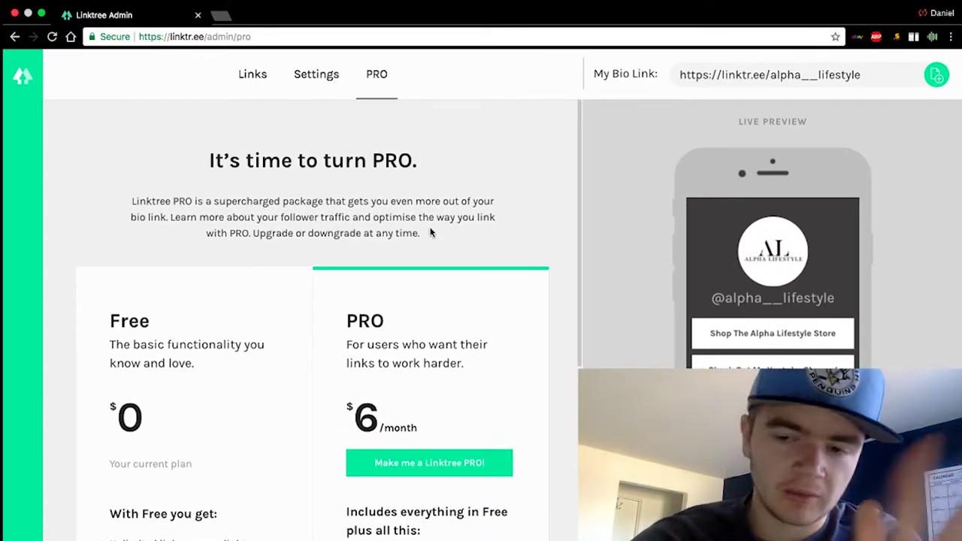
scroll(430, 232, down, 2)
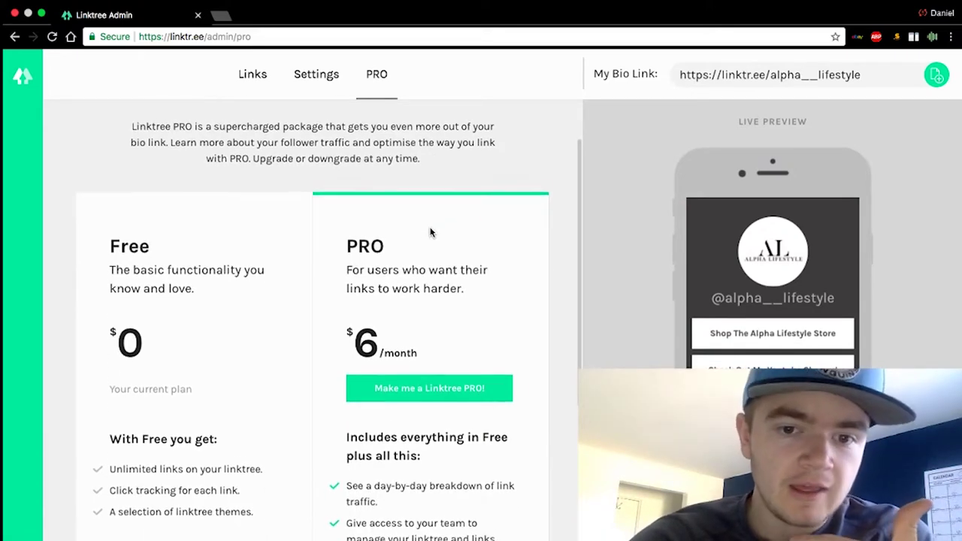
scroll(430, 230, down, 1)
scroll(421, 248, down, 1)
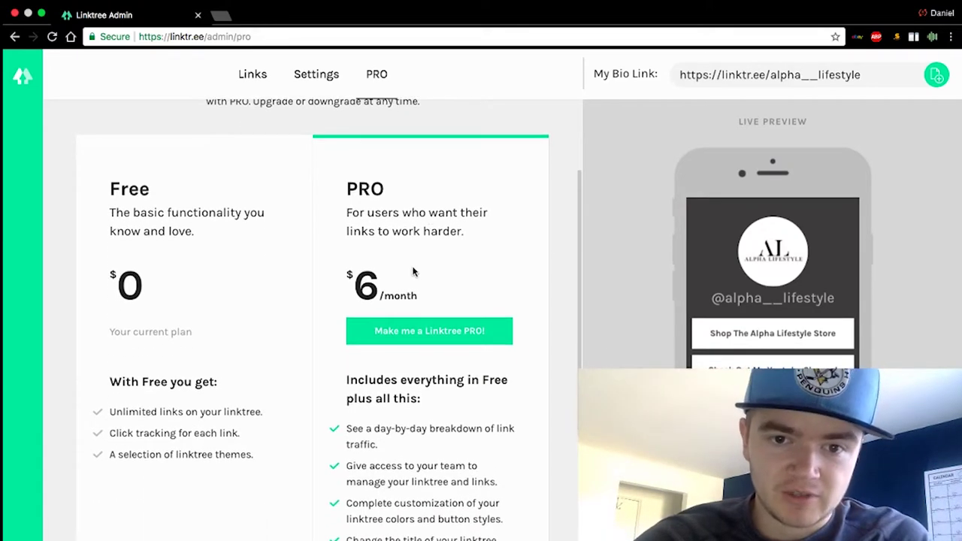
scroll(364, 291, up, 4)
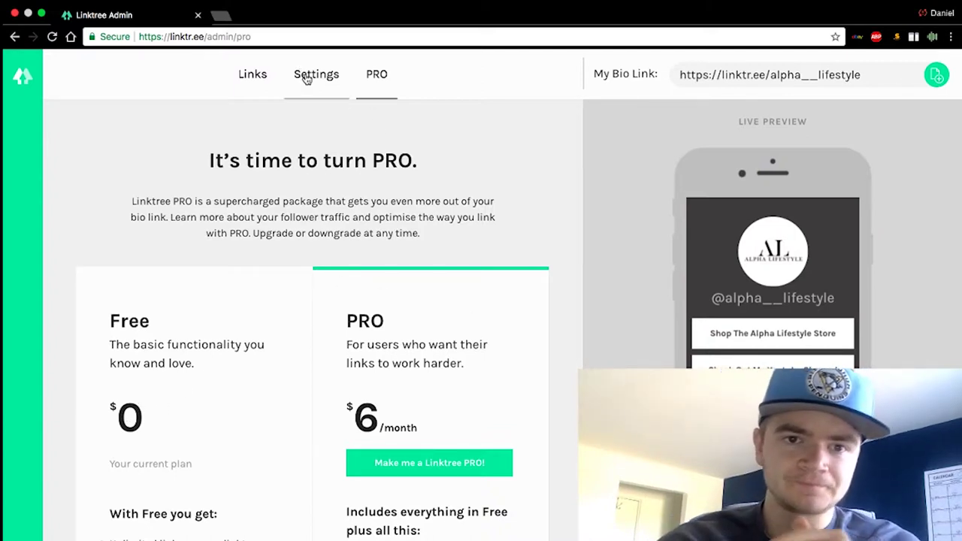
Step: Return to Links and review the store link's position, title and web address
click(263, 78)
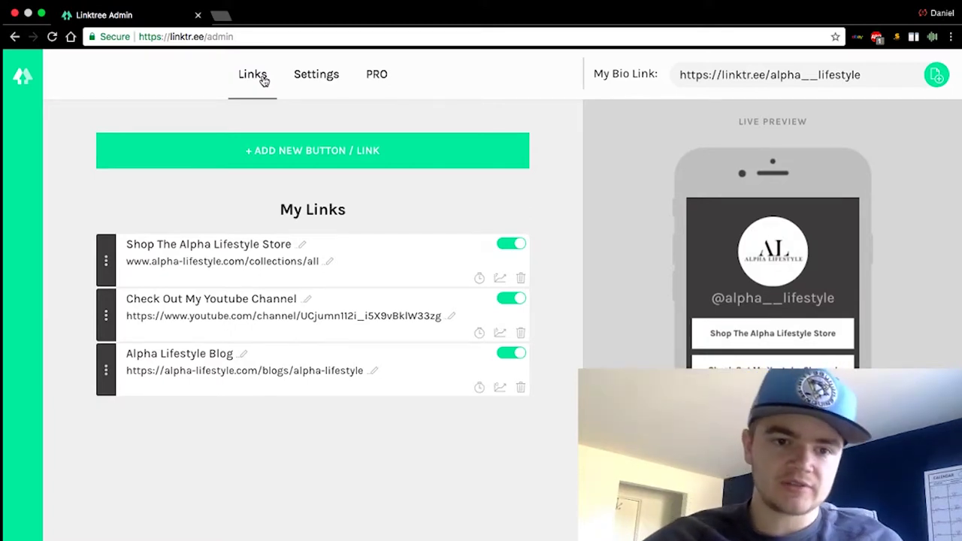
mouse_move(105, 264)
mouse_down()
mouse_move(106, 331)
mouse_move(103, 248)
mouse_up()
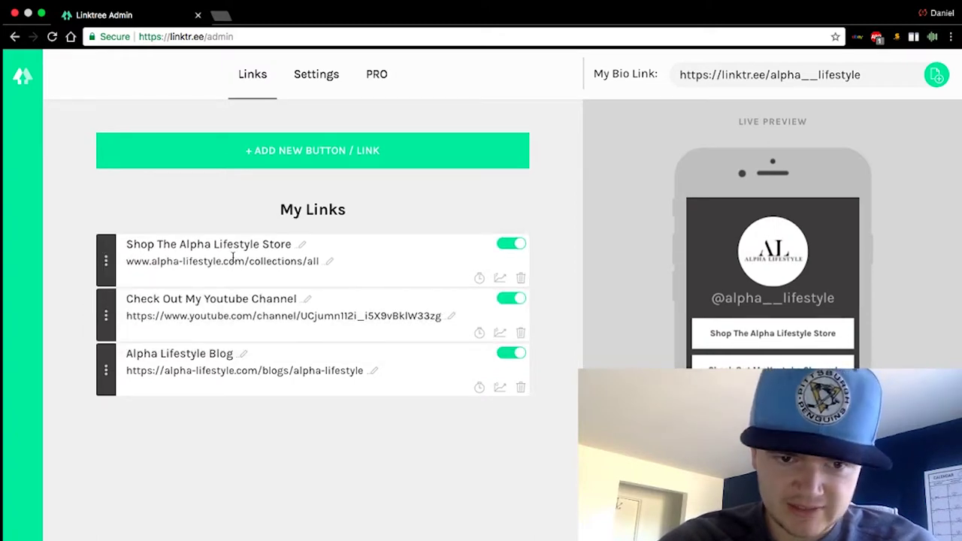
click(302, 245)
click(330, 263)
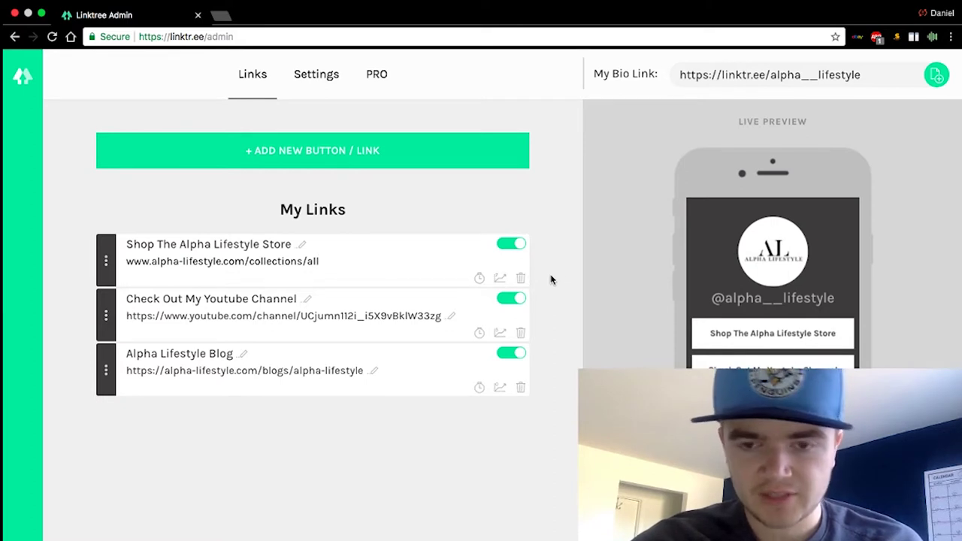
Step: Add a blank link, then delete it, leaving the store, YouTube and blog links
click(323, 156)
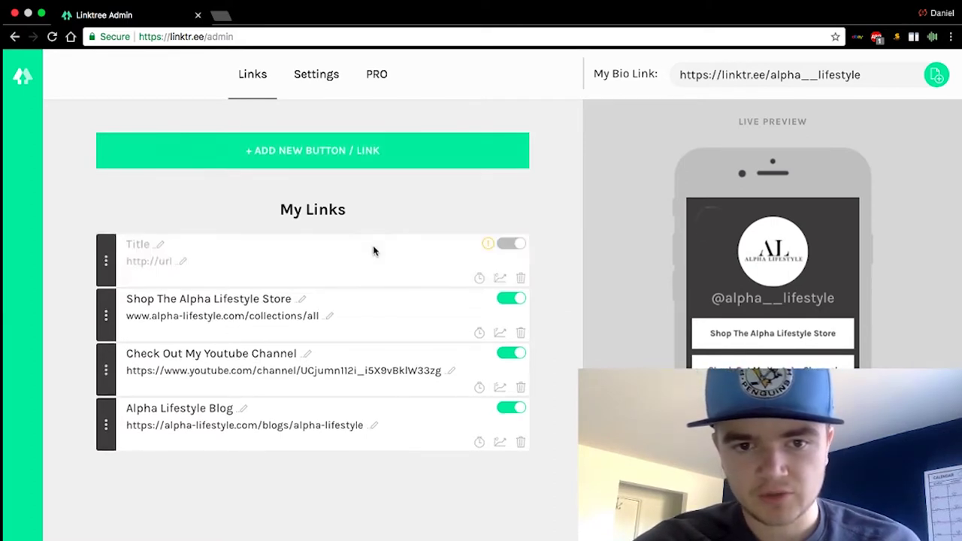
click(513, 247)
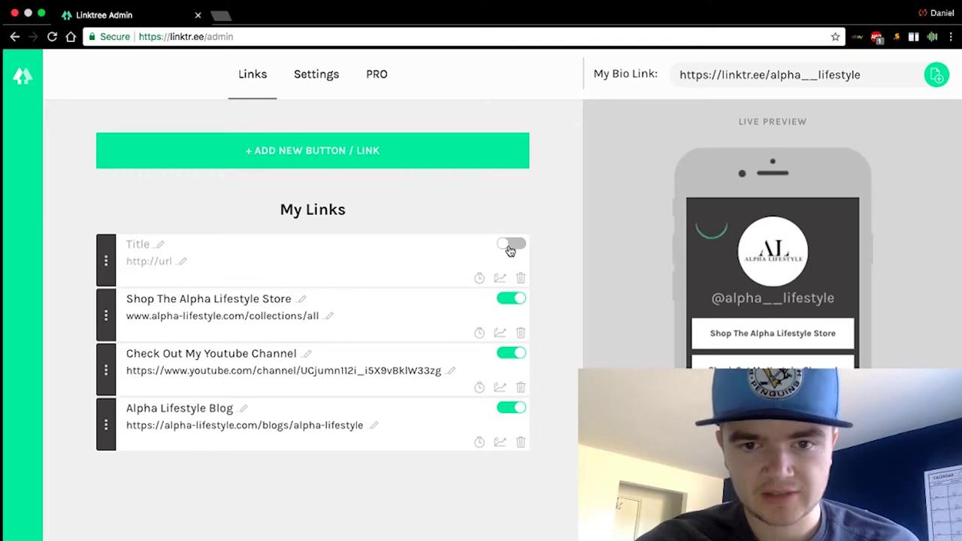
click(521, 279)
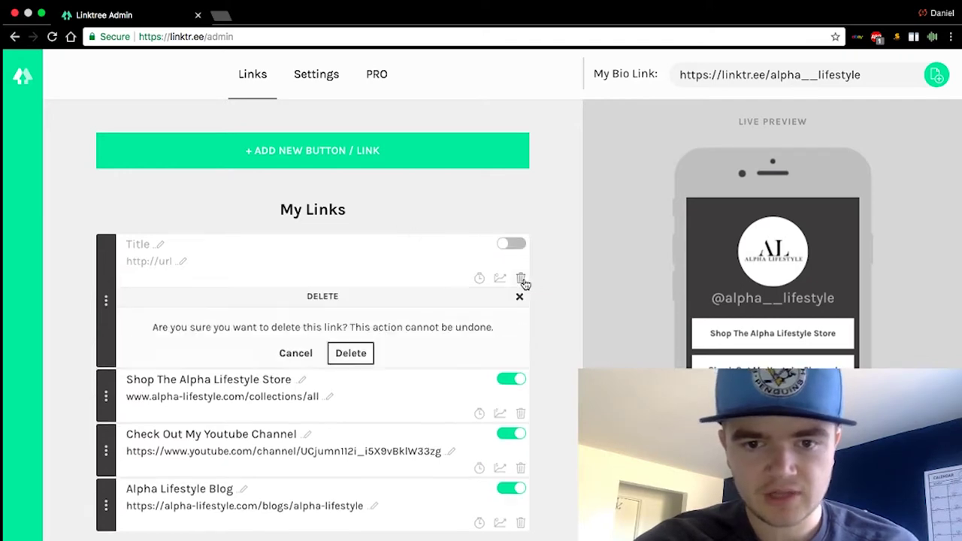
click(351, 353)
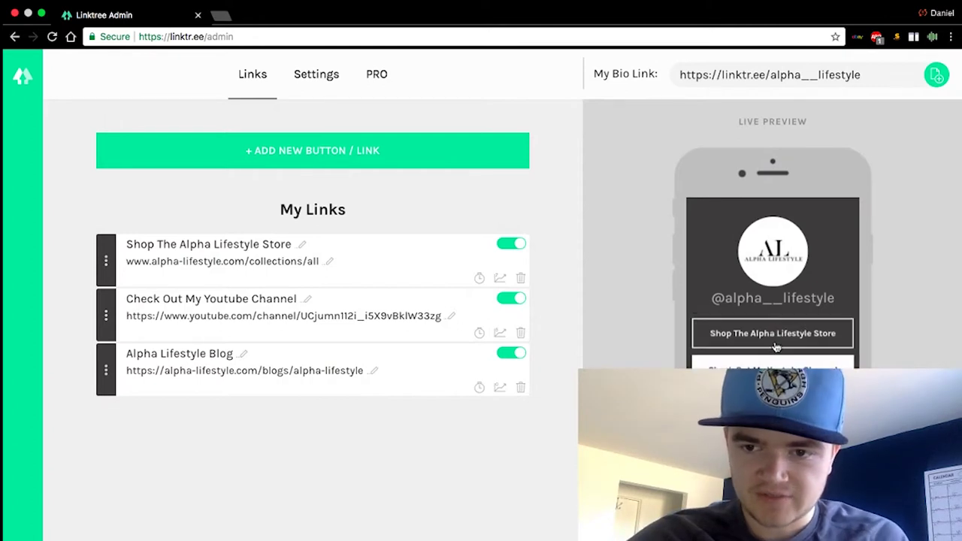
Step: Go to instagram.com and open the Alpha Lifestyle profile
click(306, 37)
text(instagram.com)
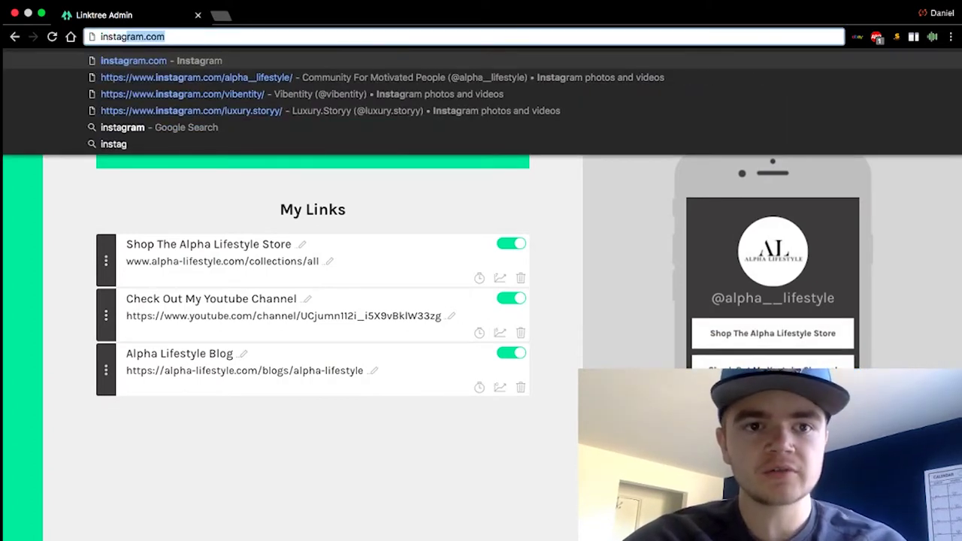
key(Return)
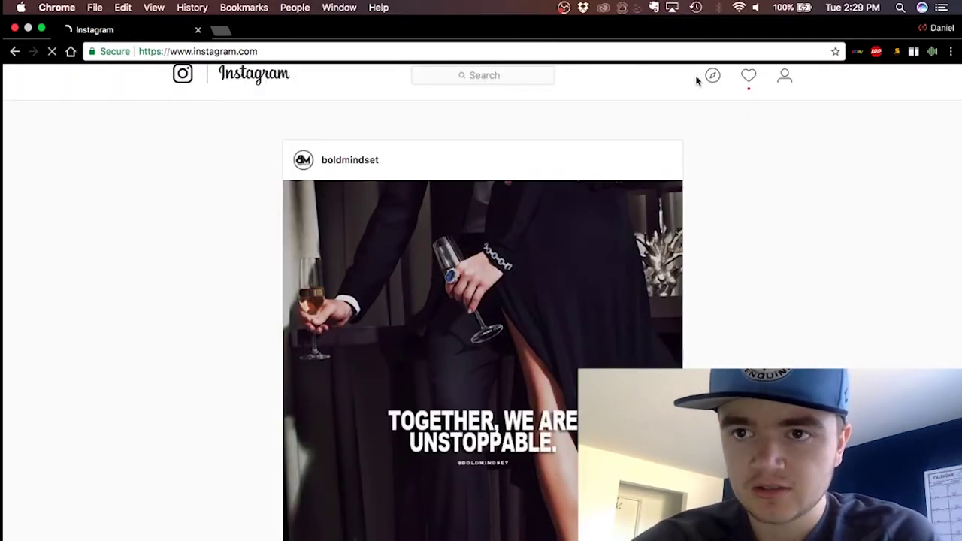
click(784, 78)
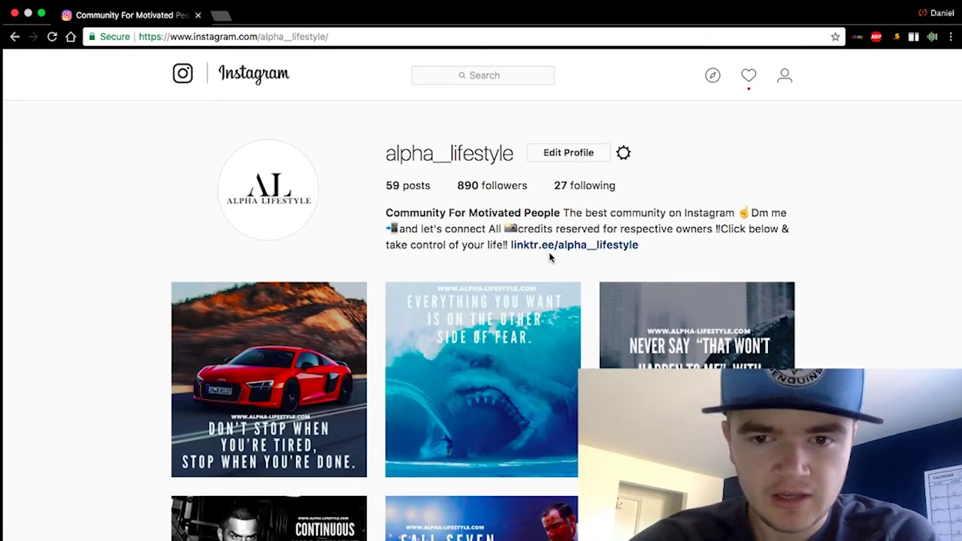
Step: Open linktr.ee/alpha__lifestyle from the Instagram bio link
click(573, 245)
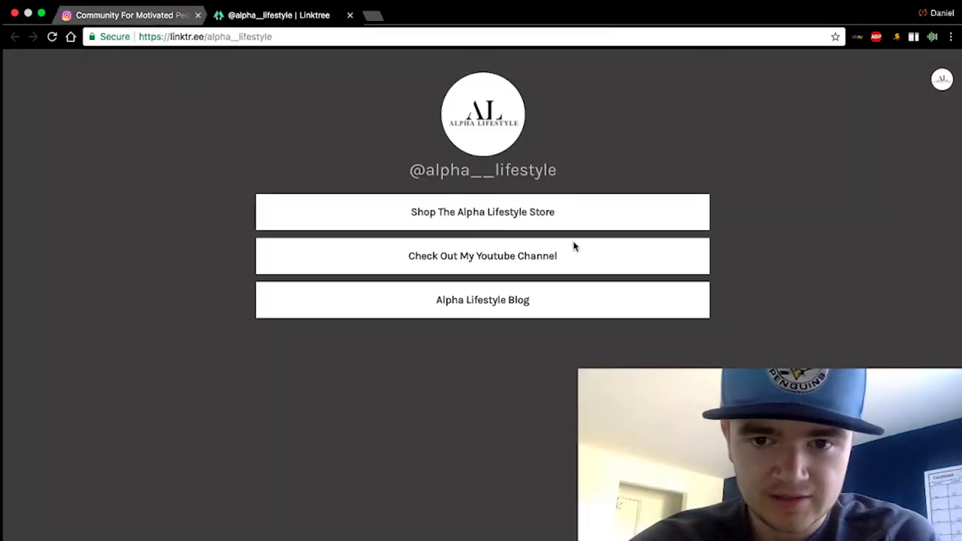
scroll(574, 246, down, 1)
scroll(574, 246, up, 1)
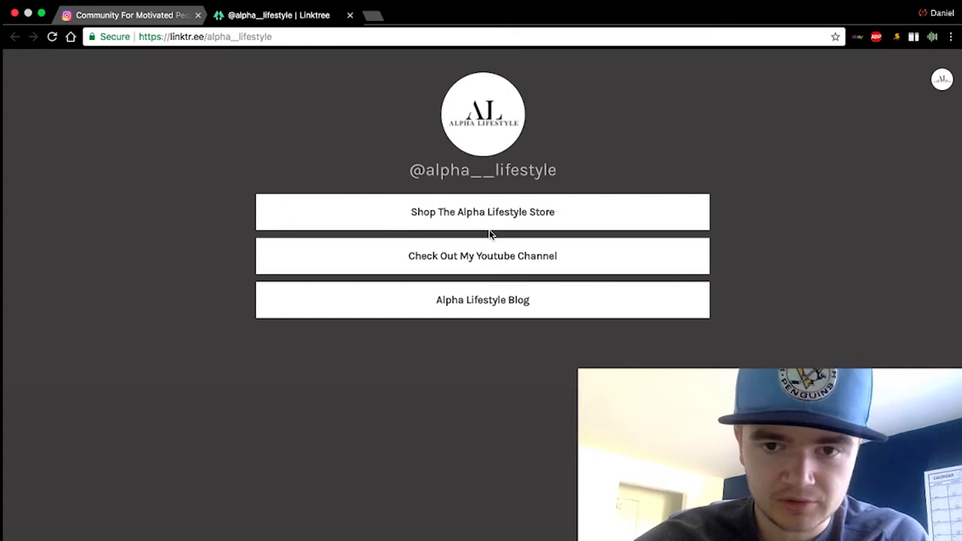
scroll(490, 235, up, 5)
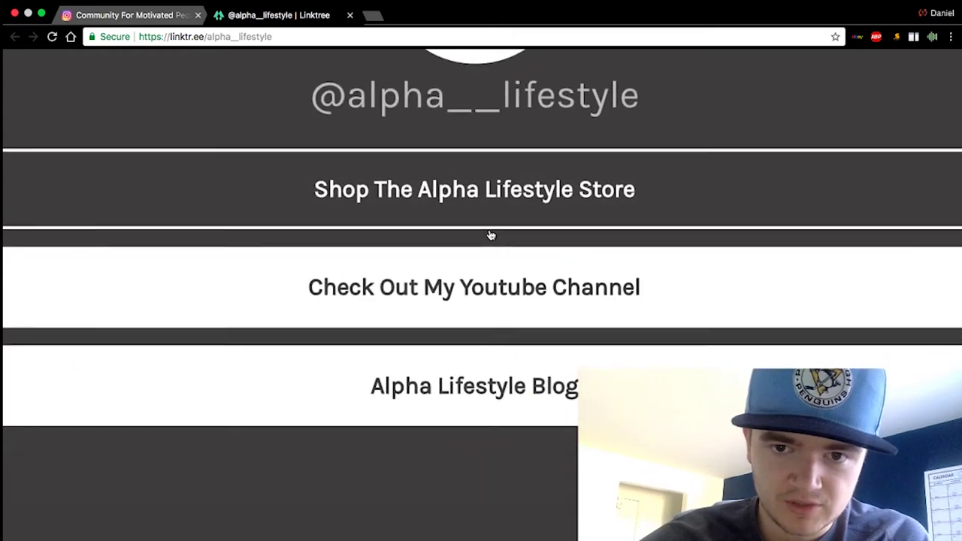
Step: Review the store, YouTube and blog buttons on the dark page, then close the Instagram tab
scroll(490, 235, down, 5)
scroll(489, 235, up, 2)
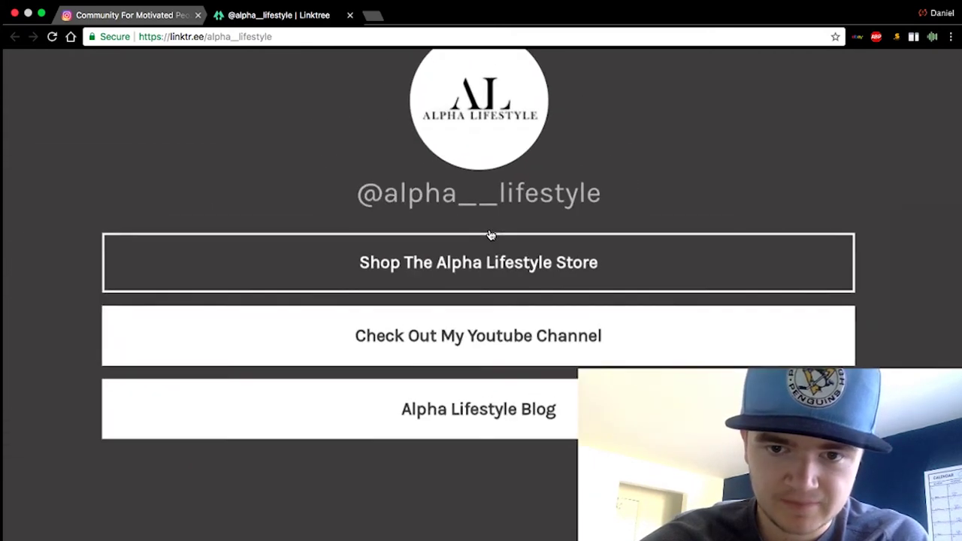
scroll(489, 236, up, 1)
scroll(489, 235, down, 2)
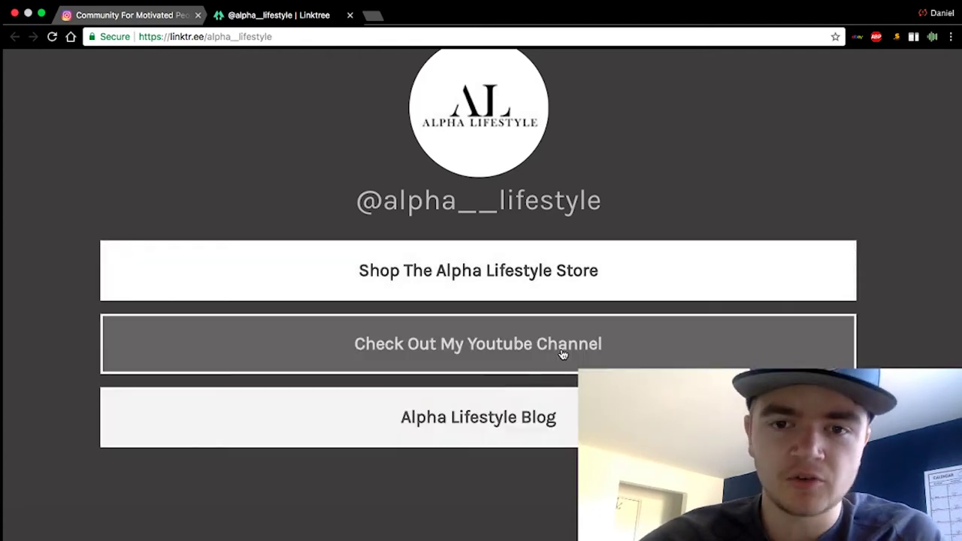
scroll(565, 355, up, 2)
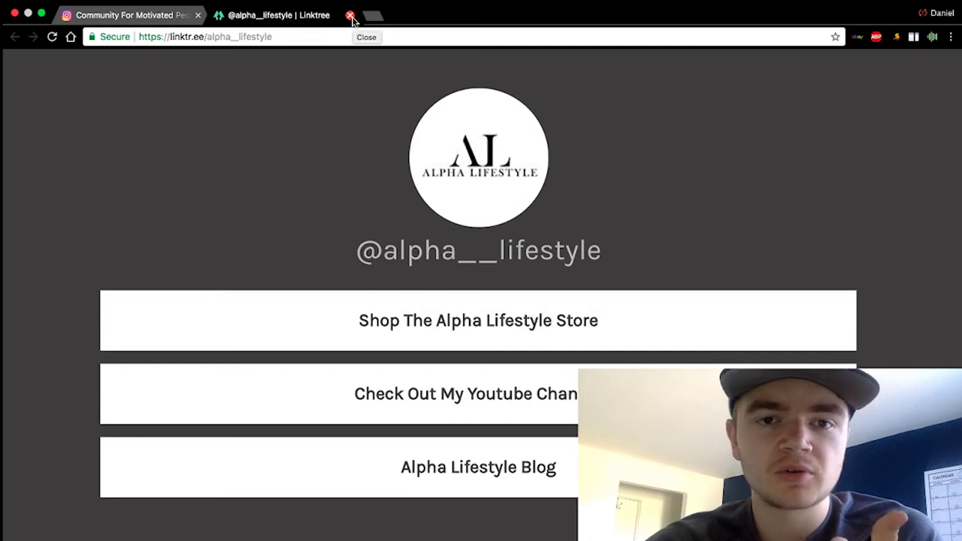
click(164, 22)
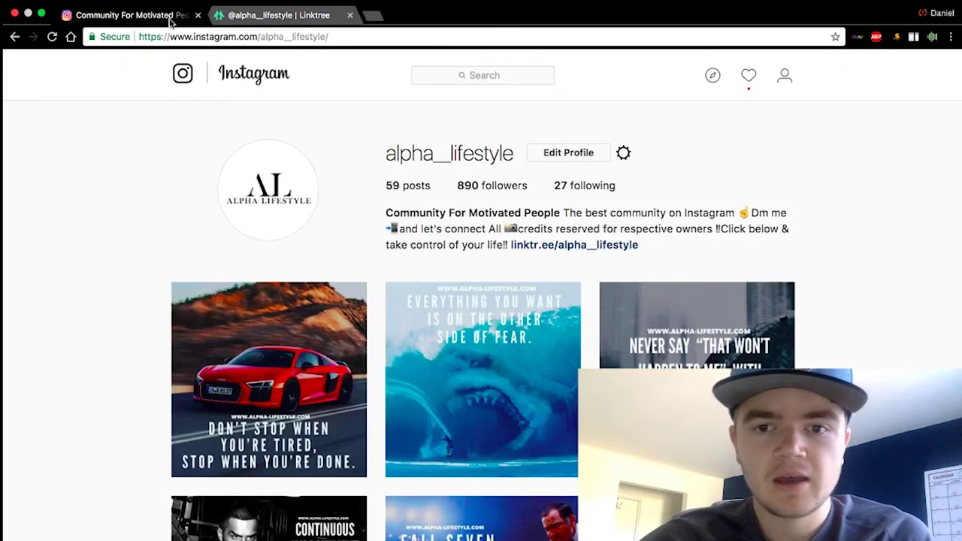
click(199, 15)
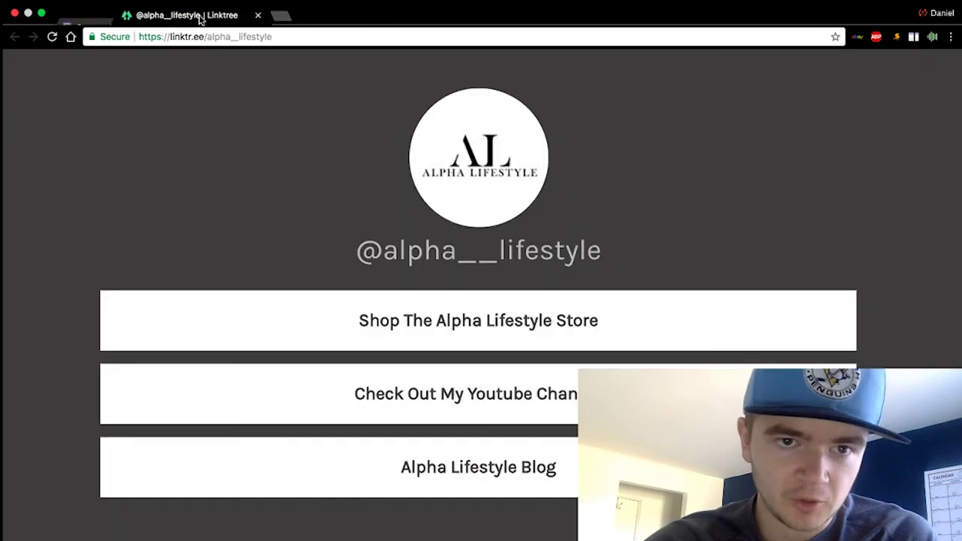